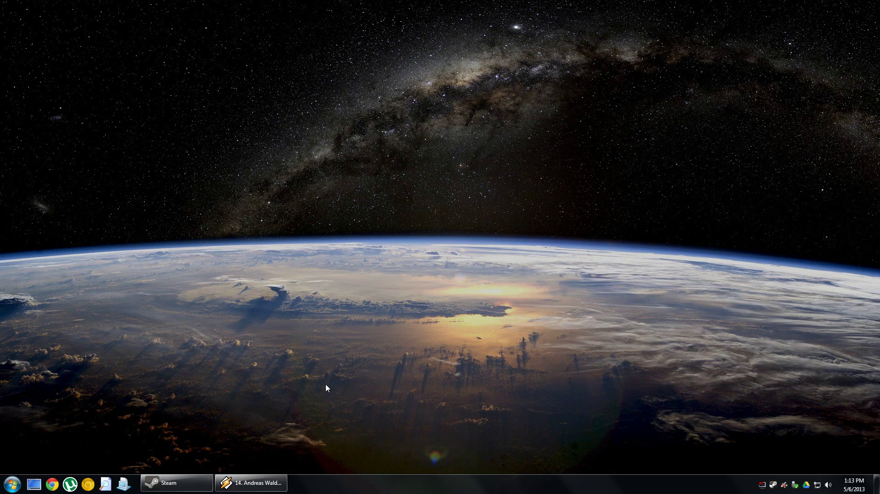
Restore the Steam library window from the taskbar to show the Crusader Kings II page
{"action": "left_click", "coordinate": [181, 482]}
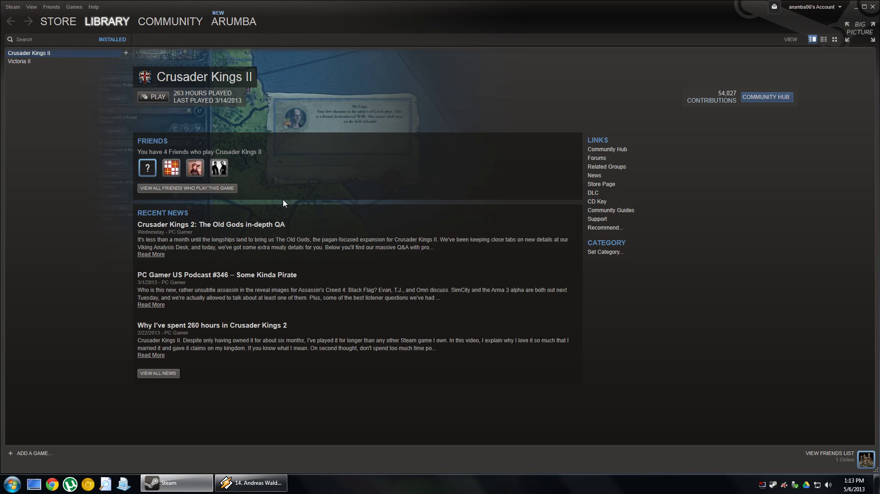
Launch Crusader Kings II and pin its running launcher to the taskbar
{"action": "double_click", "coordinate": [44, 54]}
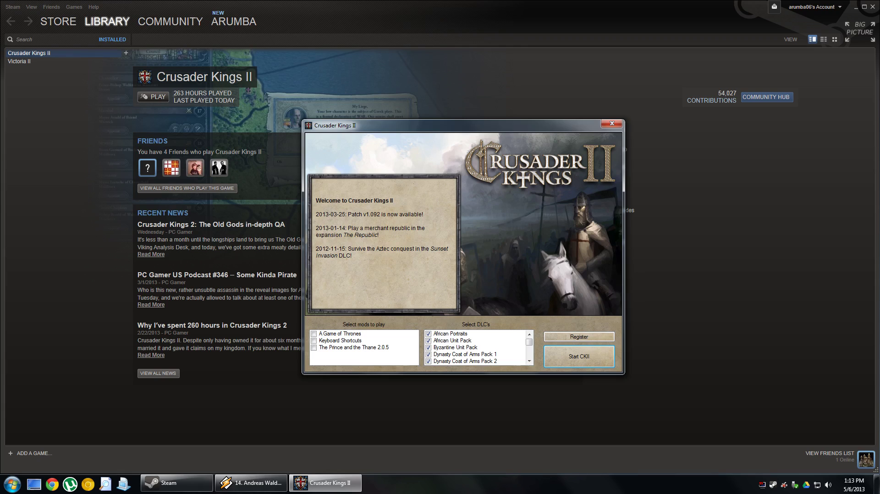
{"action": "right_click", "coordinate": [346, 486]}
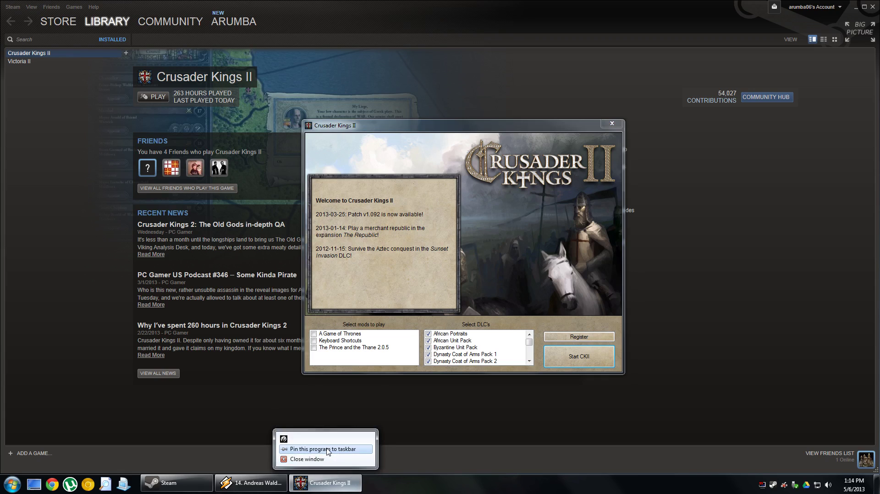
{"action": "left_click", "coordinate": [328, 449]}
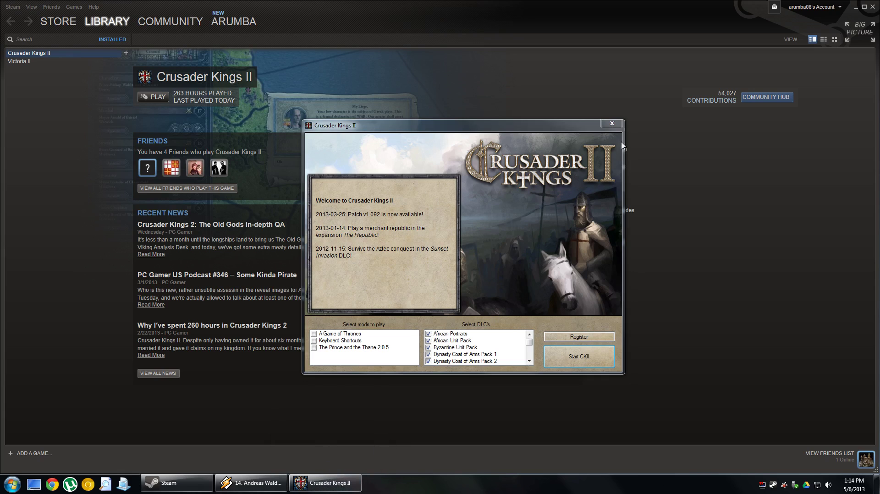
Close the Crusader Kings II launcher and the Steam window, then exit Steam completely
{"action": "left_click", "coordinate": [612, 124]}
{"action": "left_click", "coordinate": [872, 7]}
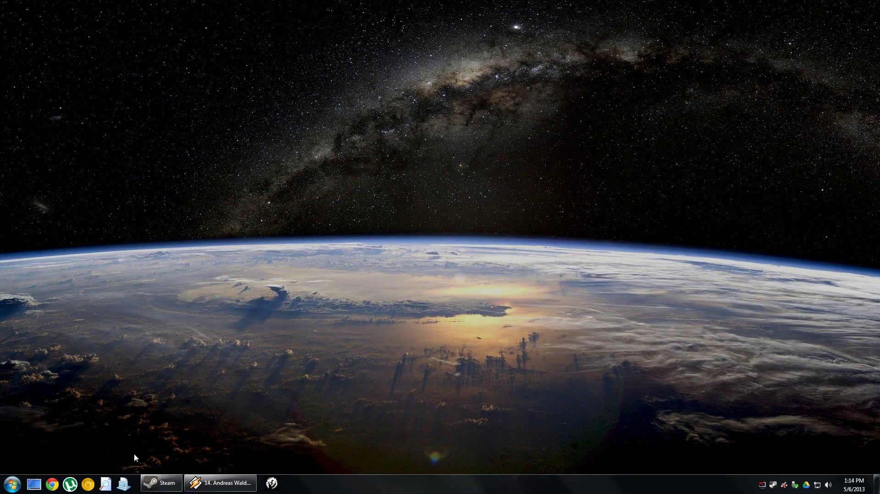
{"action": "right_click", "coordinate": [153, 482]}
{"action": "left_click", "coordinate": [144, 426]}
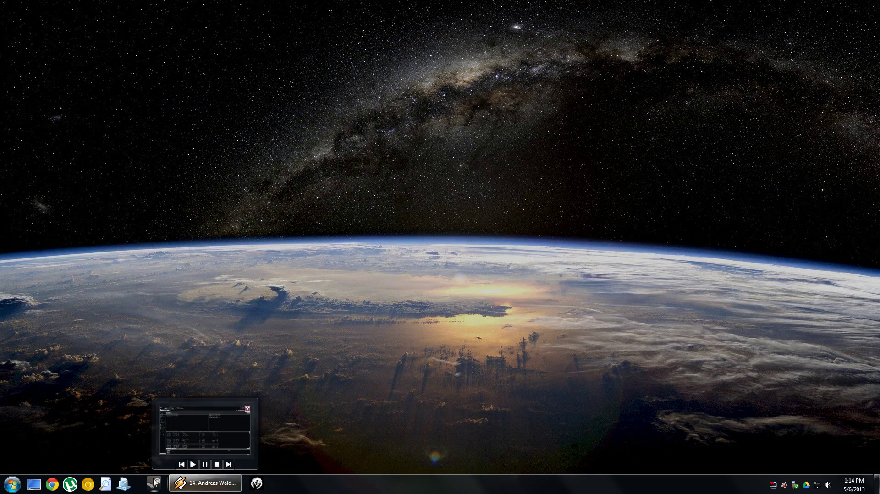
{"action": "left_click", "coordinate": [256, 482]}
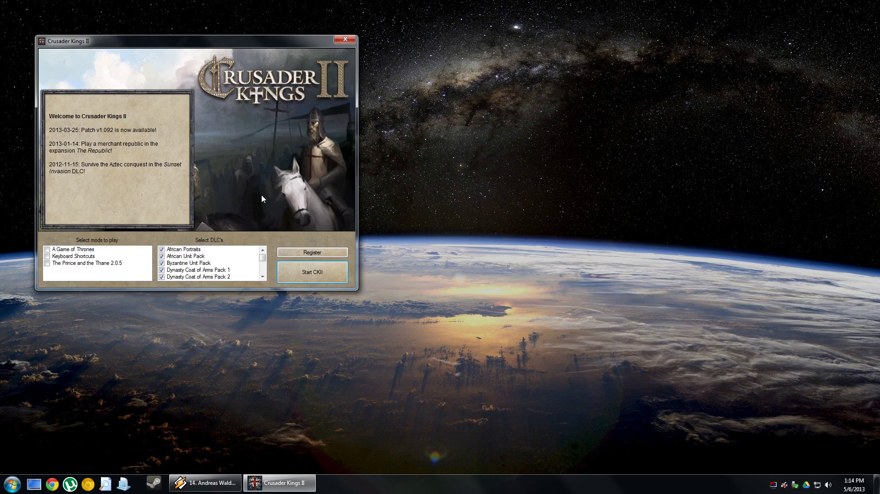
{"action": "left_click_drag", "start_coordinate": [248, 49], "coordinate": [461, 104]}
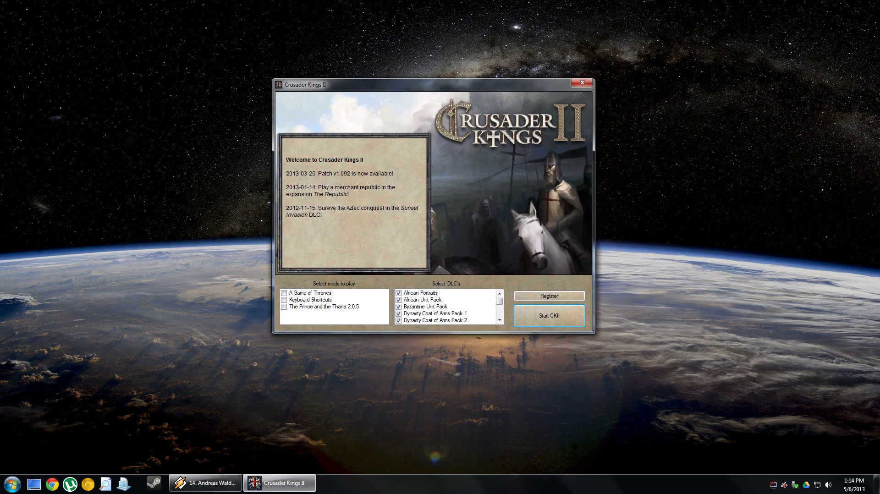
Close the launcher, search Everything for 'crusader kings ii' and select the second result
{"action": "left_click", "coordinate": [582, 83]}
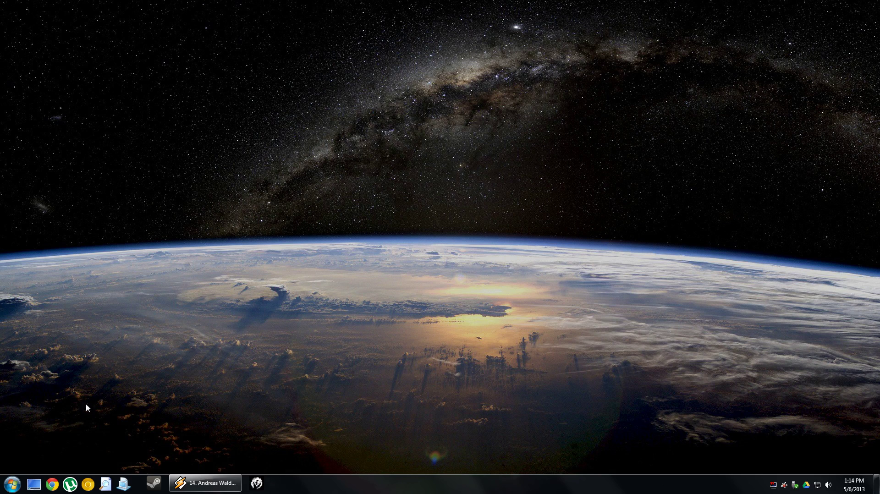
{"action": "left_click", "coordinate": [106, 483]}
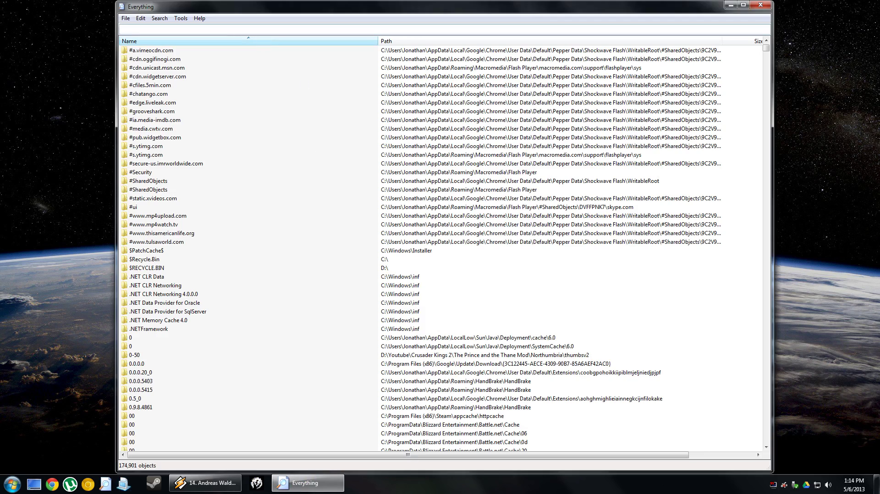
{"action": "type", "text": "crusader "}
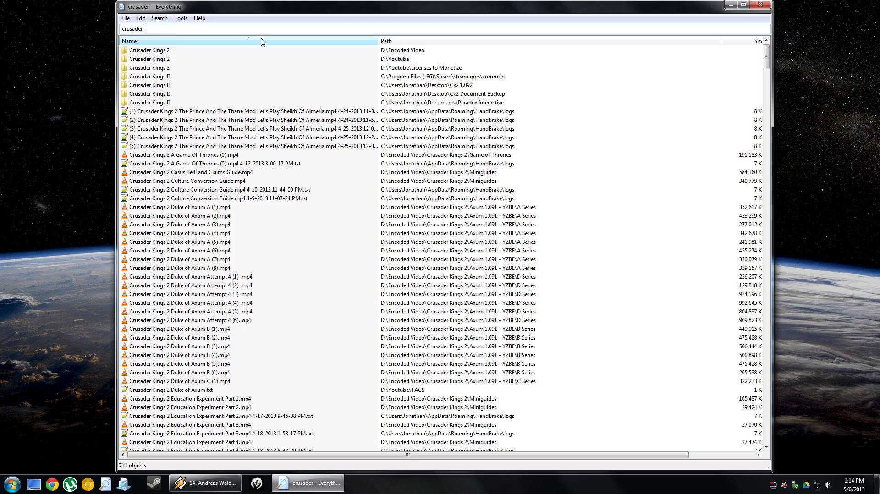
{"action": "type", "text": "kings ii"}
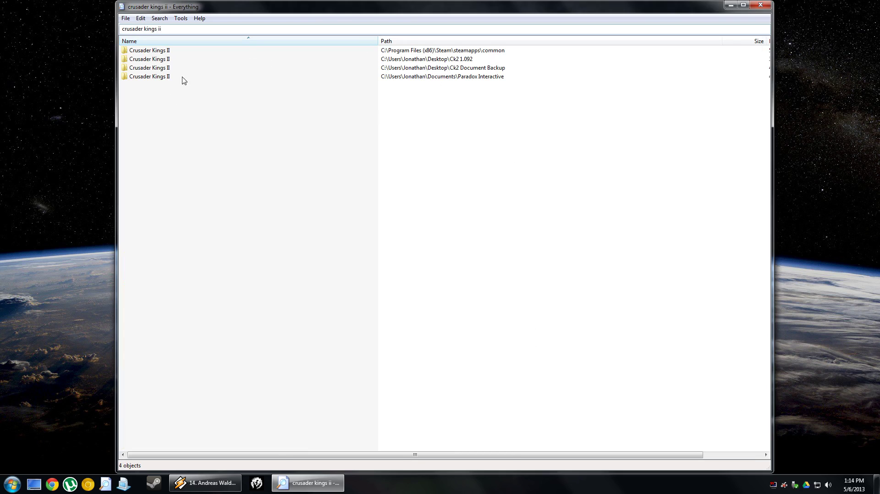
{"action": "key", "text": "Tab"}
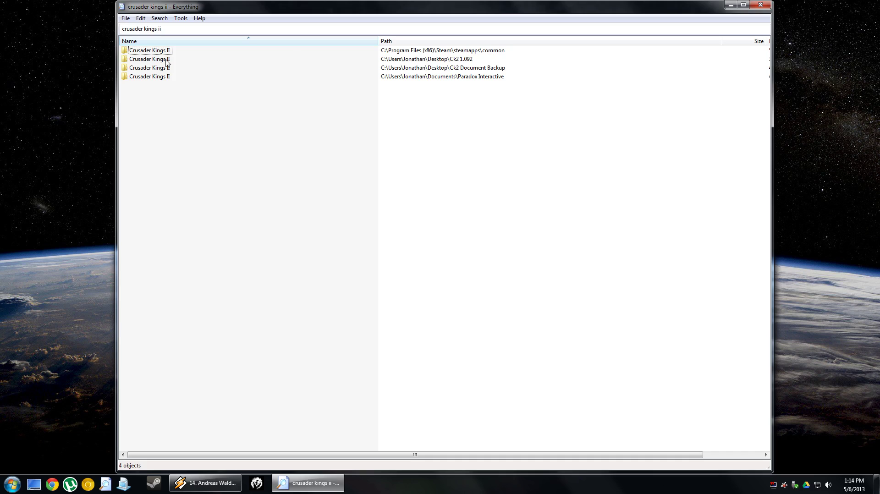
{"action": "left_click", "coordinate": [167, 60]}
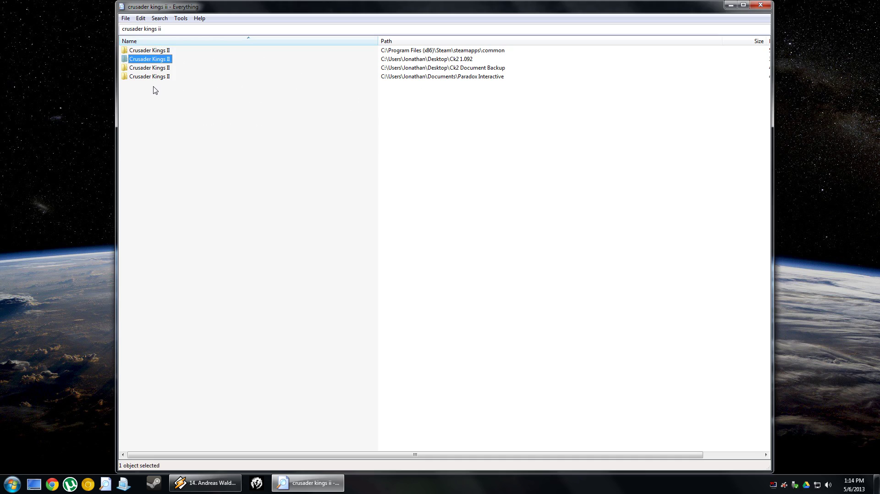
Open the Crusader Kings II install folder and unpin the old ck2game taskbar entry
{"action": "double_click", "coordinate": [155, 52]}
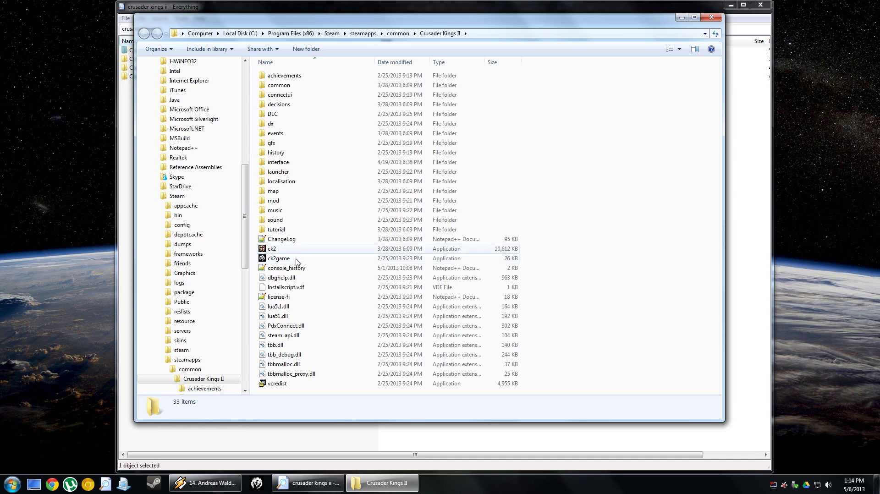
{"action": "left_click", "coordinate": [293, 250]}
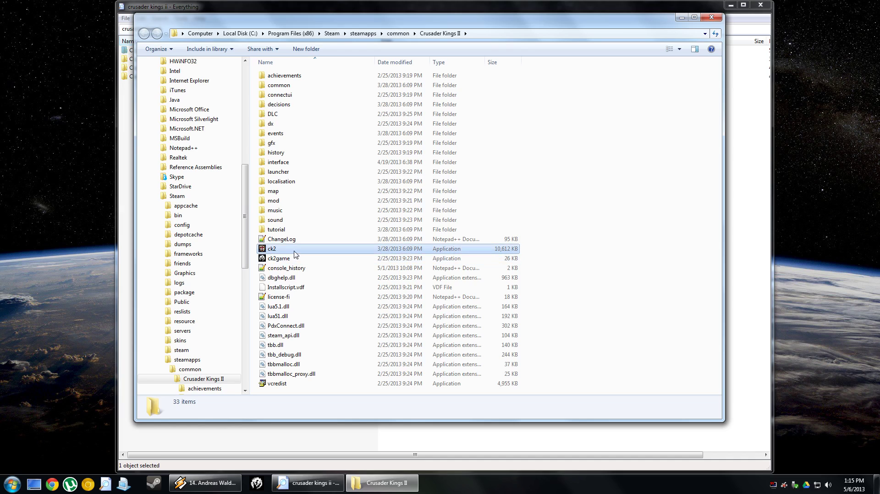
{"action": "left_click", "coordinate": [297, 260]}
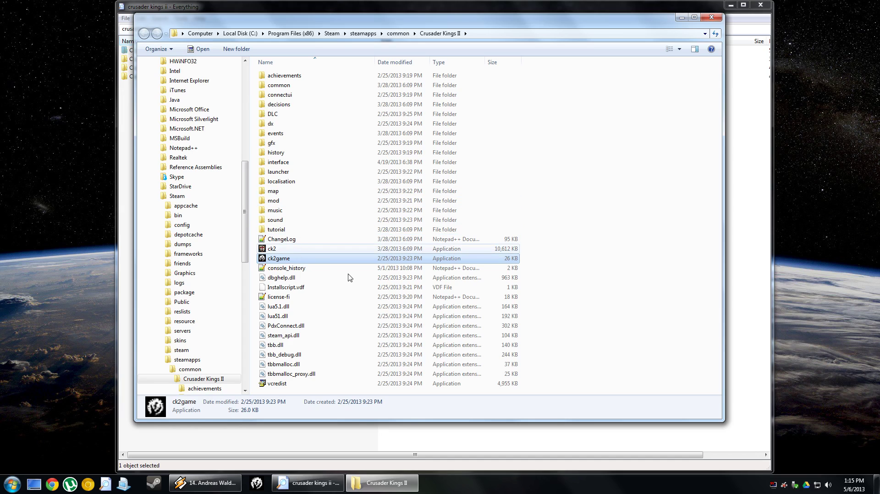
{"action": "left_click_drag", "start_coordinate": [315, 263], "coordinate": [483, 484]}
{"action": "mouse_move", "coordinate": [312, 259]}
{"action": "left_mouse_down"}
{"action": "mouse_move", "coordinate": [481, 466]}
{"action": "mouse_move", "coordinate": [477, 485]}
{"action": "mouse_move", "coordinate": [307, 258]}
{"action": "left_mouse_up"}
{"action": "right_click", "coordinate": [306, 258]}
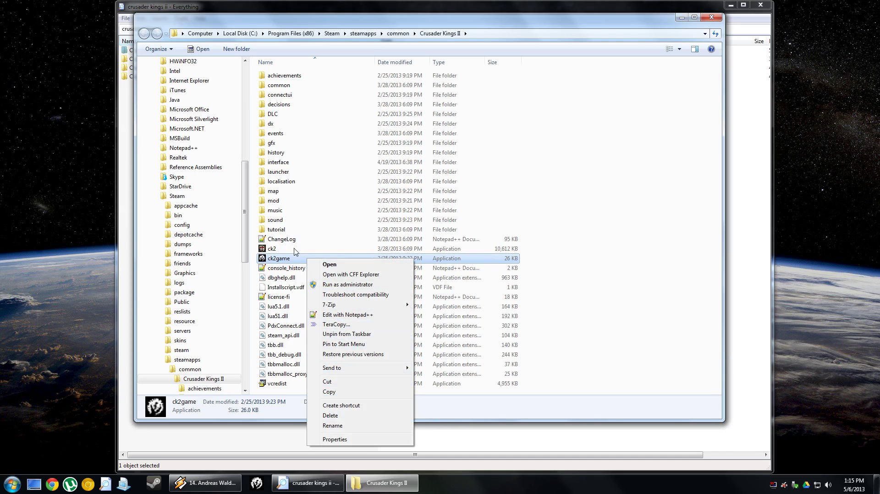
{"action": "left_click", "coordinate": [347, 334]}
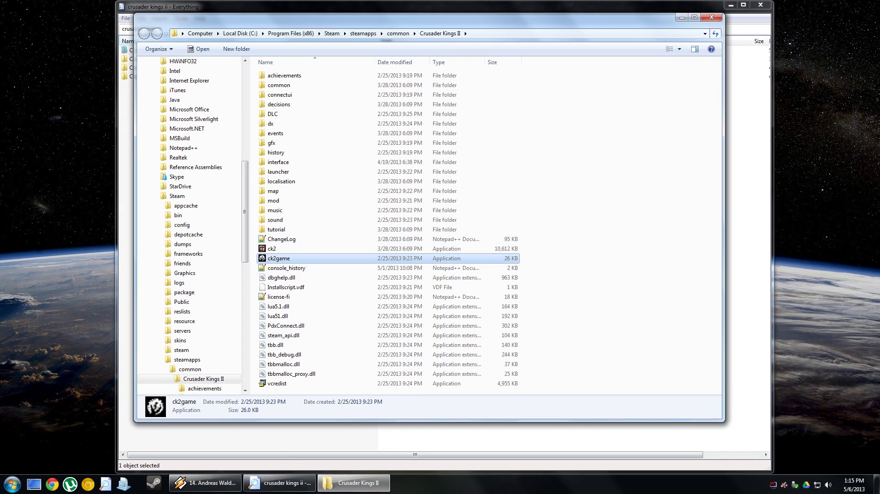
Drag ck2game.exe onto the taskbar to pin it and check the pinned entry
{"action": "left_click_drag", "start_coordinate": [305, 261], "coordinate": [436, 481]}
{"action": "right_click", "coordinate": [405, 483]}
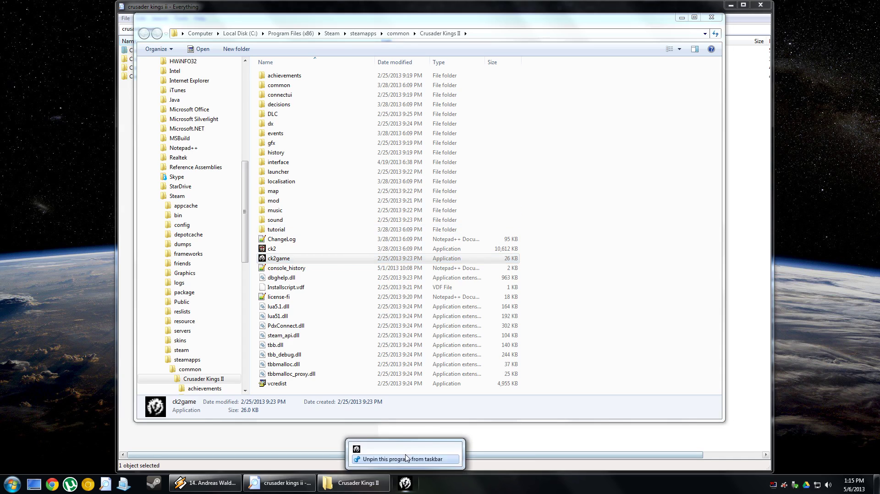
{"action": "left_click", "coordinate": [451, 490]}
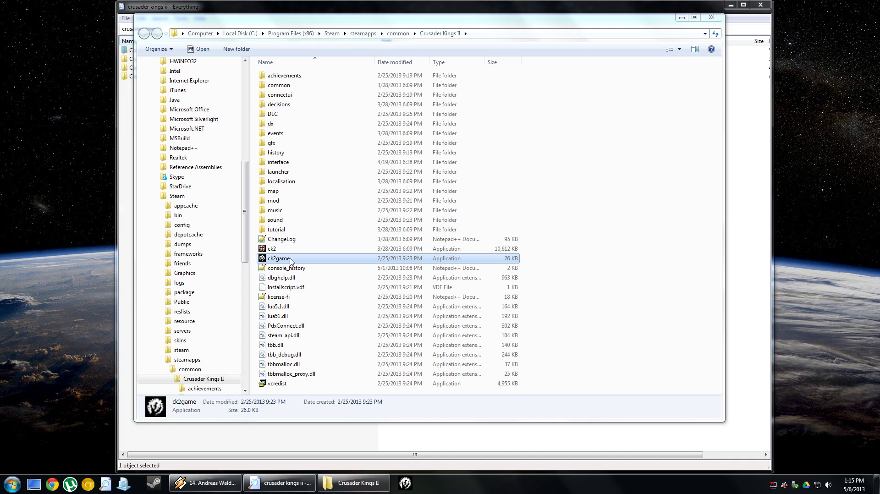
{"action": "left_click", "coordinate": [387, 260]}
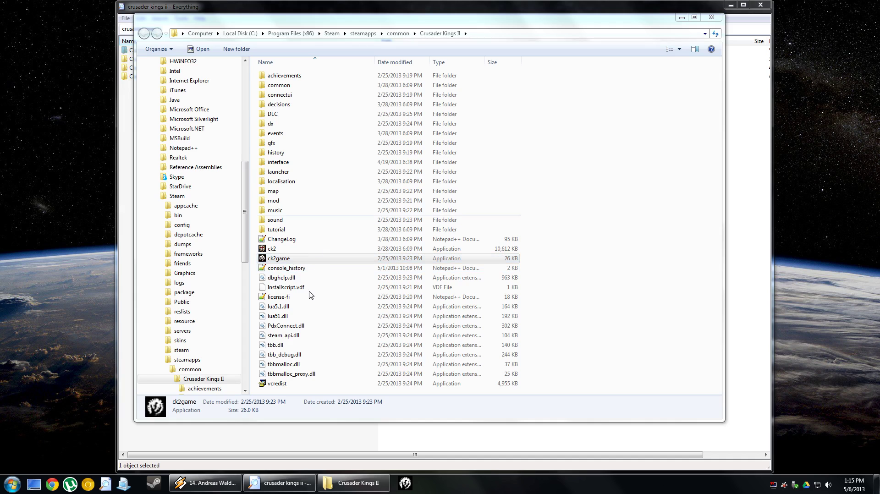
{"action": "left_click", "coordinate": [242, 408]}
Minimize all windows to show the desktop with Win+D
{"action": "key", "text": "super+d"}
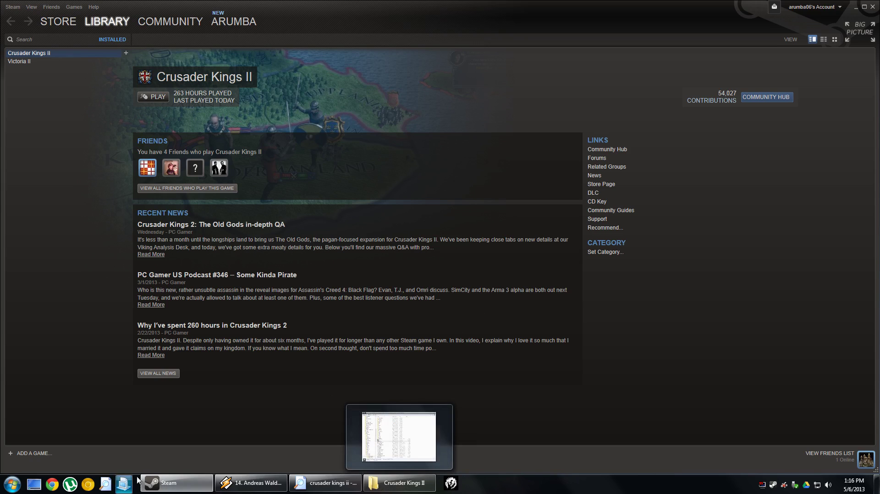
Exit Steam and move the pinned ck2game launcher beside Steam on the taskbar
{"action": "right_click", "coordinate": [176, 483]}
{"action": "left_click", "coordinate": [171, 418]}
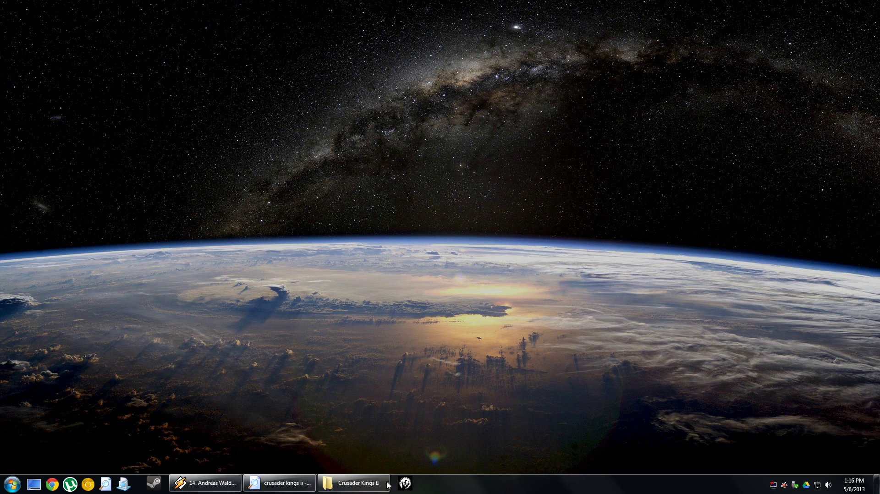
{"action": "left_click_drag", "start_coordinate": [411, 486], "coordinate": [183, 486]}
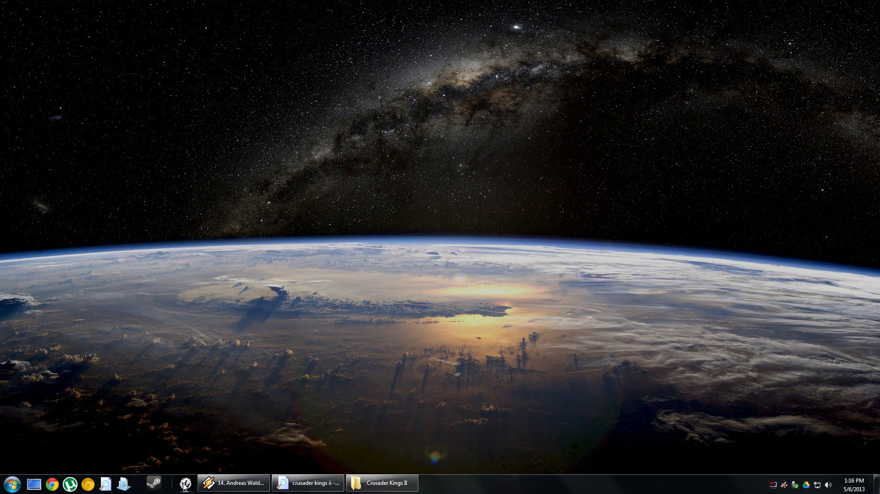
Start the Crusader Kings II launcher from its pinned icon, then close it
{"action": "left_click", "coordinate": [185, 484]}
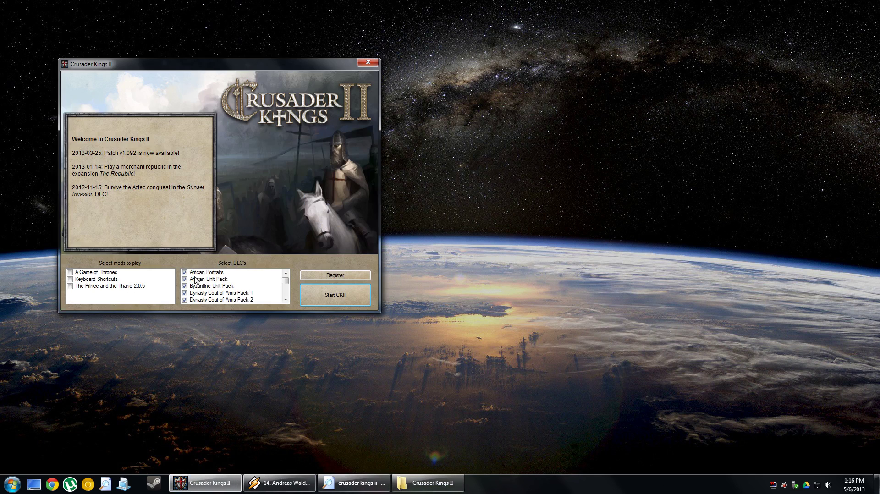
{"action": "left_click_drag", "start_coordinate": [236, 69], "coordinate": [453, 139]}
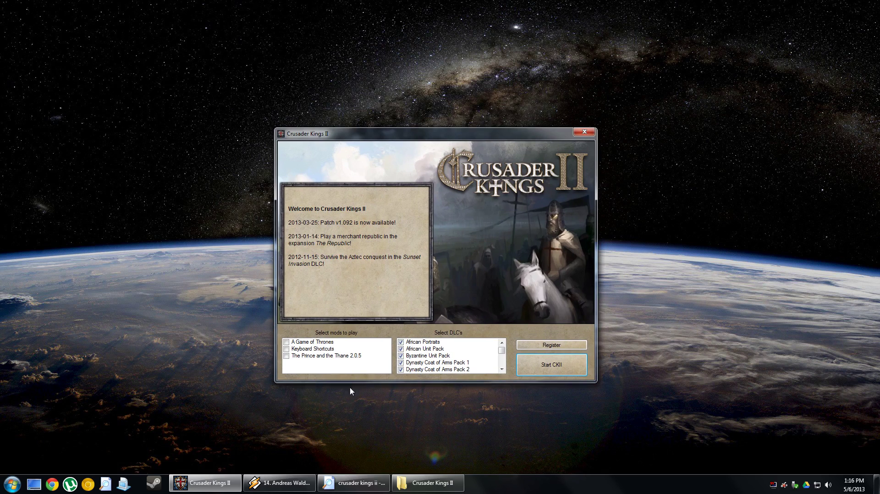
{"action": "left_click", "coordinate": [584, 133]}
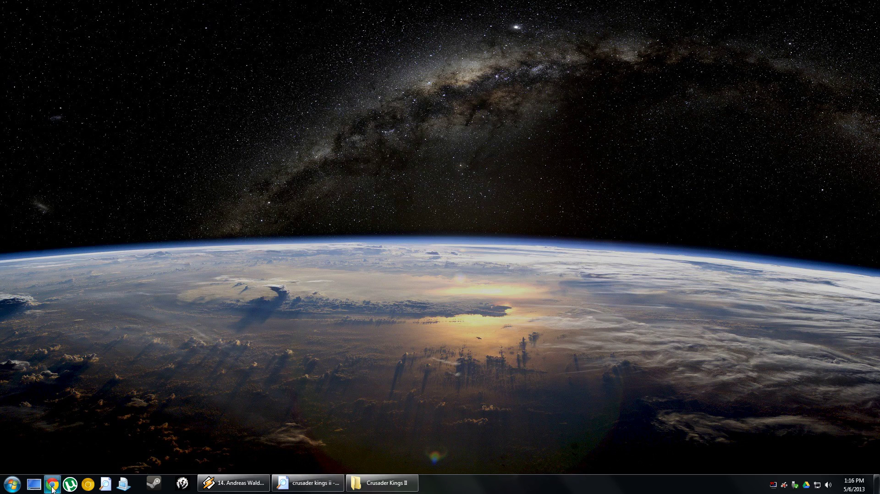
Switch to Everything and open the Desktop\Ck2 1.092 Crusader Kings II folder
{"action": "left_click", "coordinate": [382, 483]}
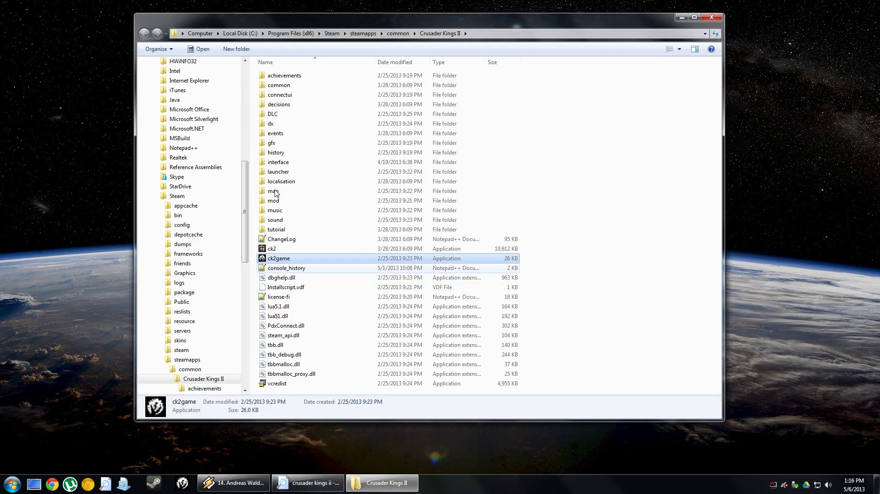
{"action": "left_click", "coordinate": [307, 483]}
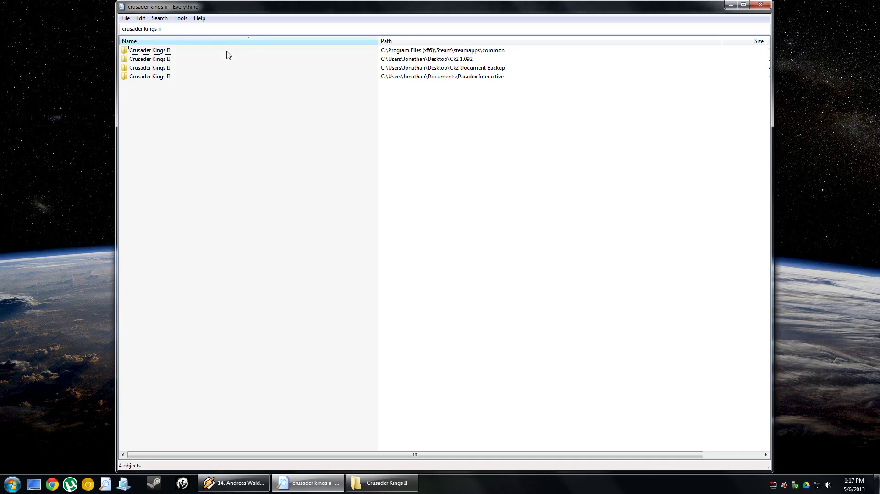
{"action": "left_click", "coordinate": [145, 63]}
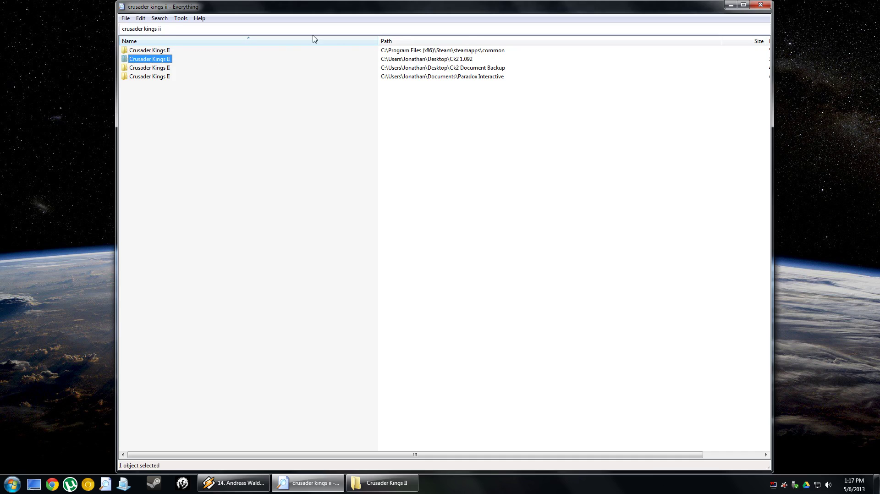
{"action": "double_click", "coordinate": [158, 61]}
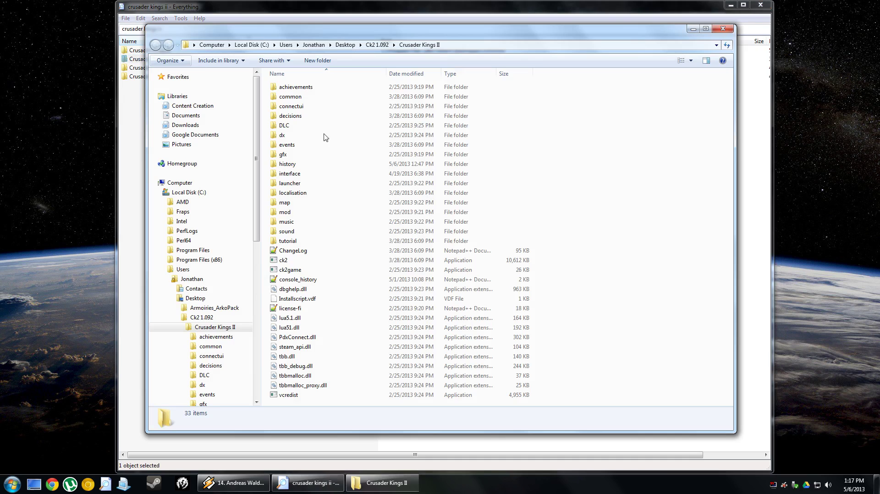
Create a desktop shortcut to the Ck2 1.092 ck2game.exe and close that folder window
{"action": "right_click", "coordinate": [297, 273]}
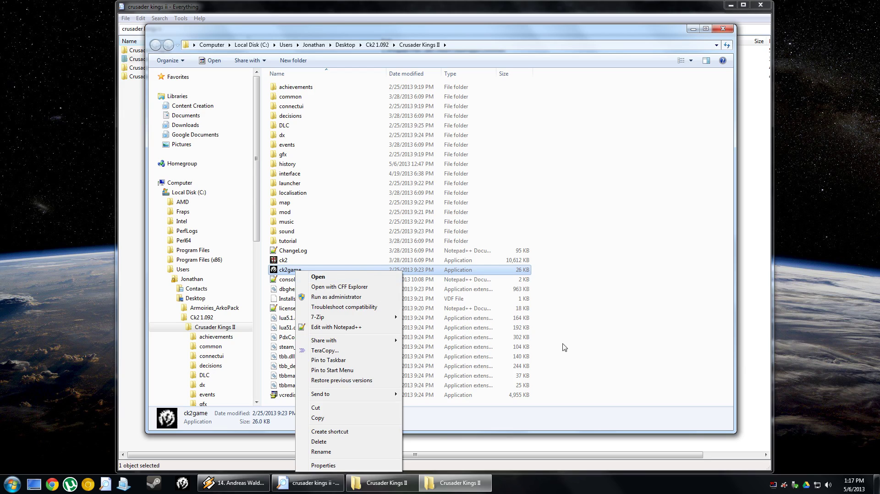
{"action": "key", "text": "m"}
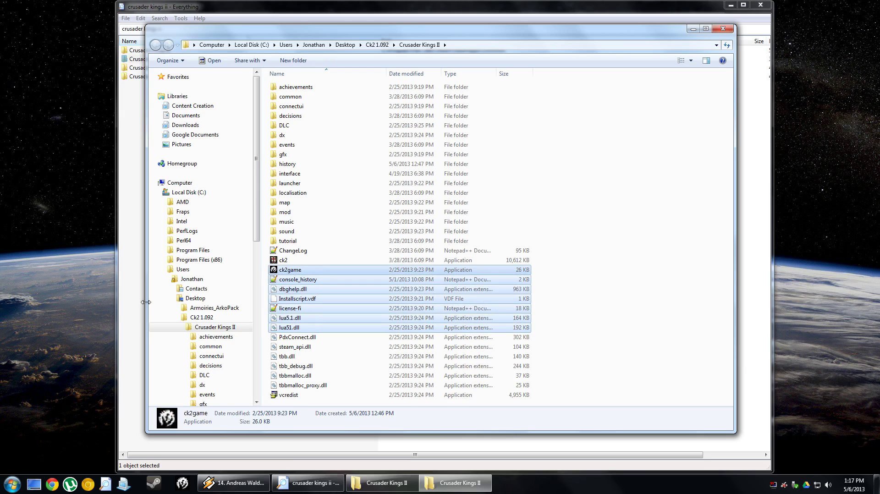
{"action": "left_click_drag", "start_coordinate": [294, 270], "coordinate": [50, 326]}
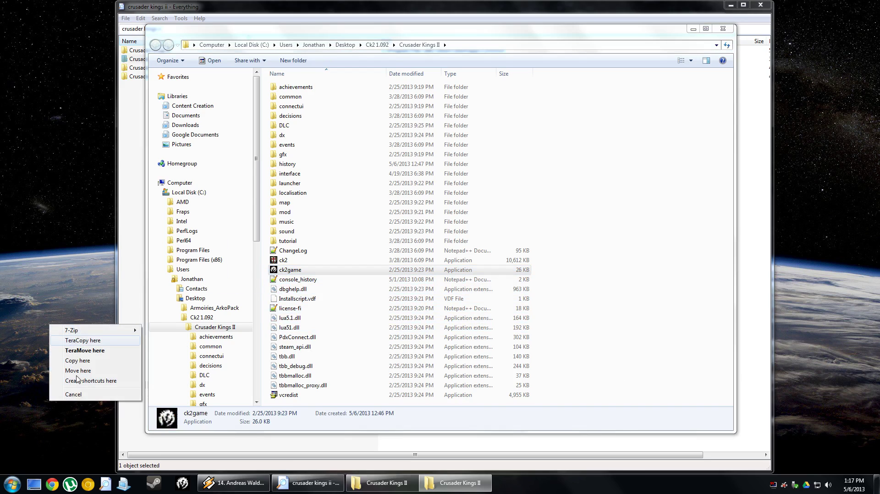
{"action": "left_click", "coordinate": [117, 380]}
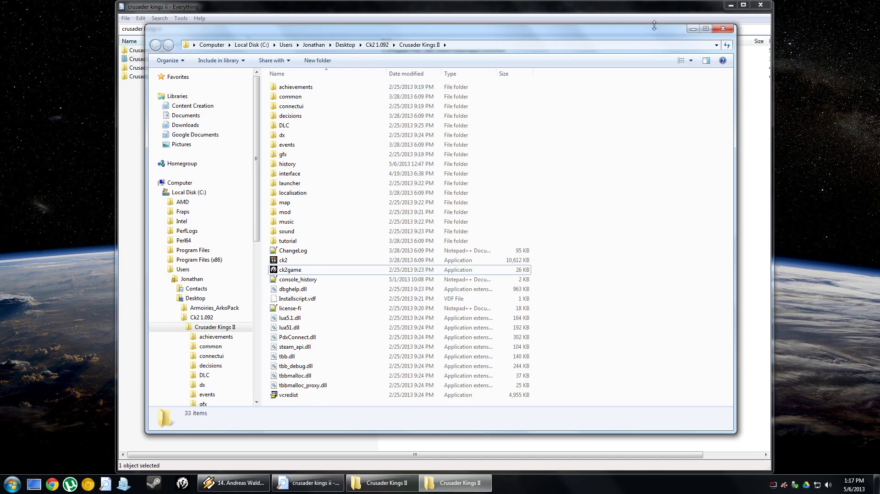
{"action": "left_click", "coordinate": [723, 29]}
{"action": "left_click", "coordinate": [525, 222]}
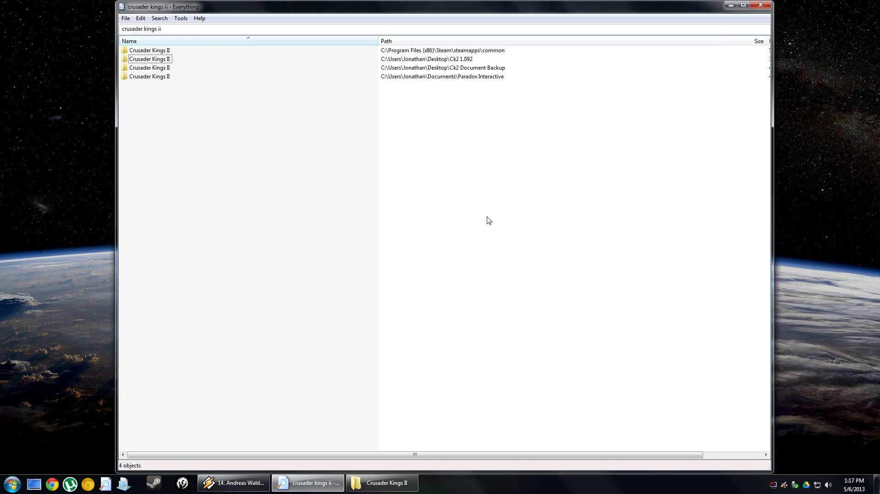